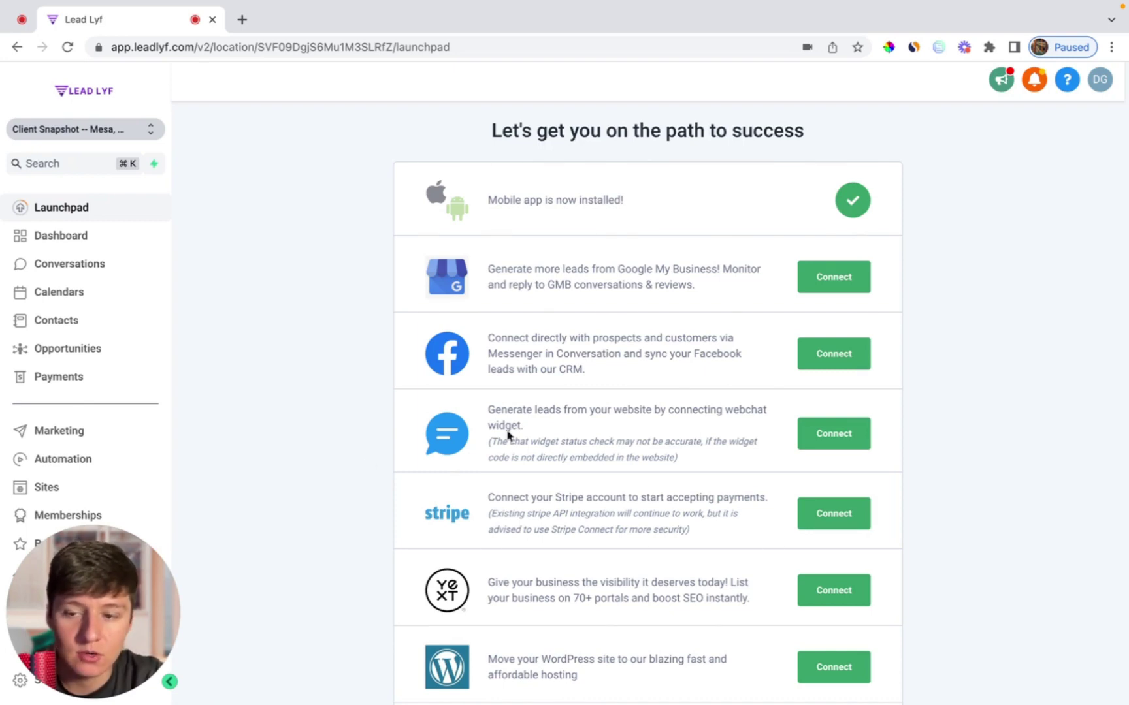
- Open the Database Reactivation Campaign workflow from Automation and review its opportunity, SMS, email and wait steps
{"action": "left_click", "coordinate": [91, 463]}
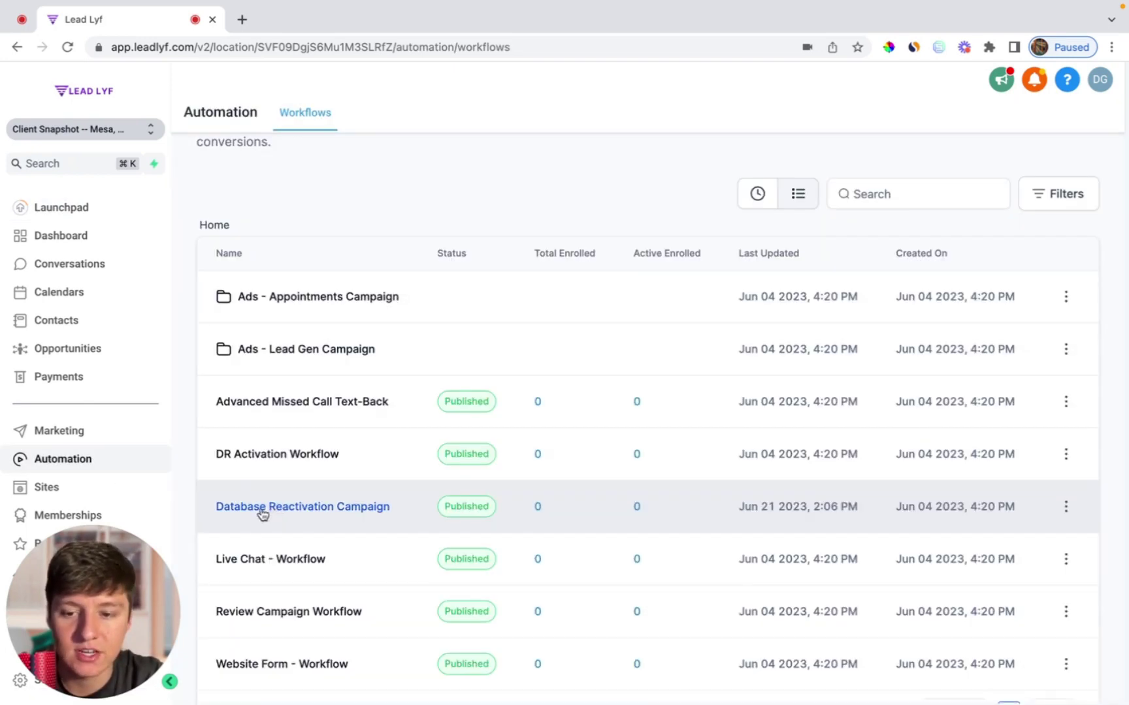
{"action": "left_click", "coordinate": [297, 508]}
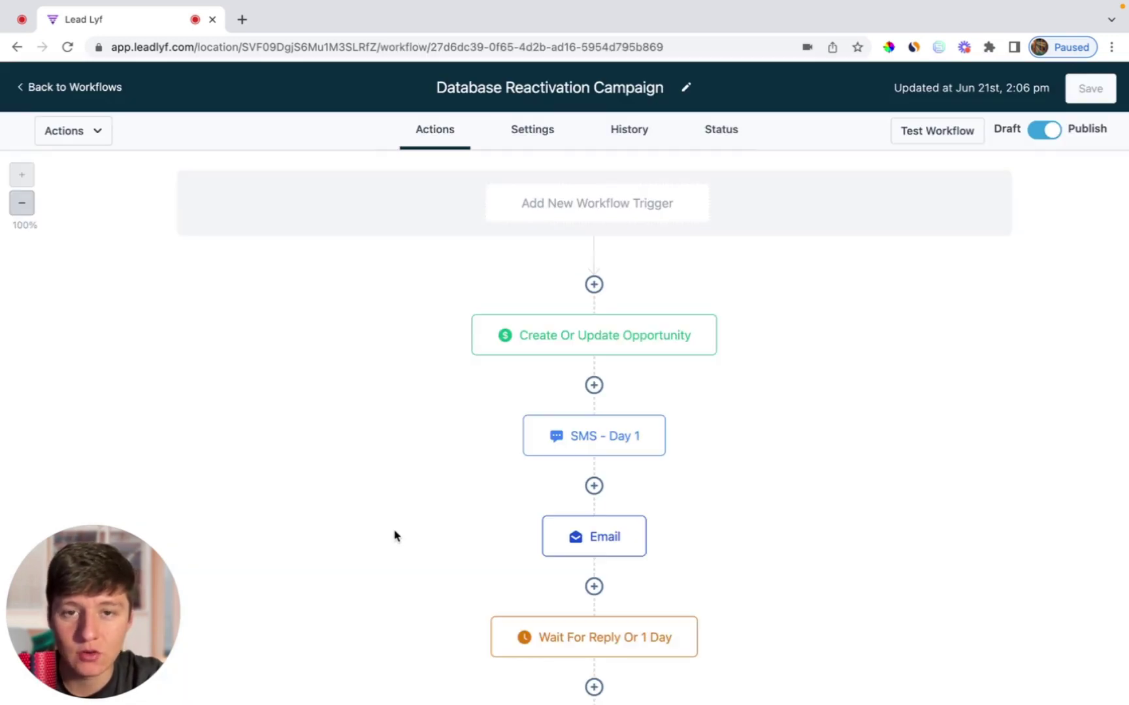
{"action": "scroll", "coordinate": [395, 535], "scroll_direction": "down", "scroll_amount": 8}
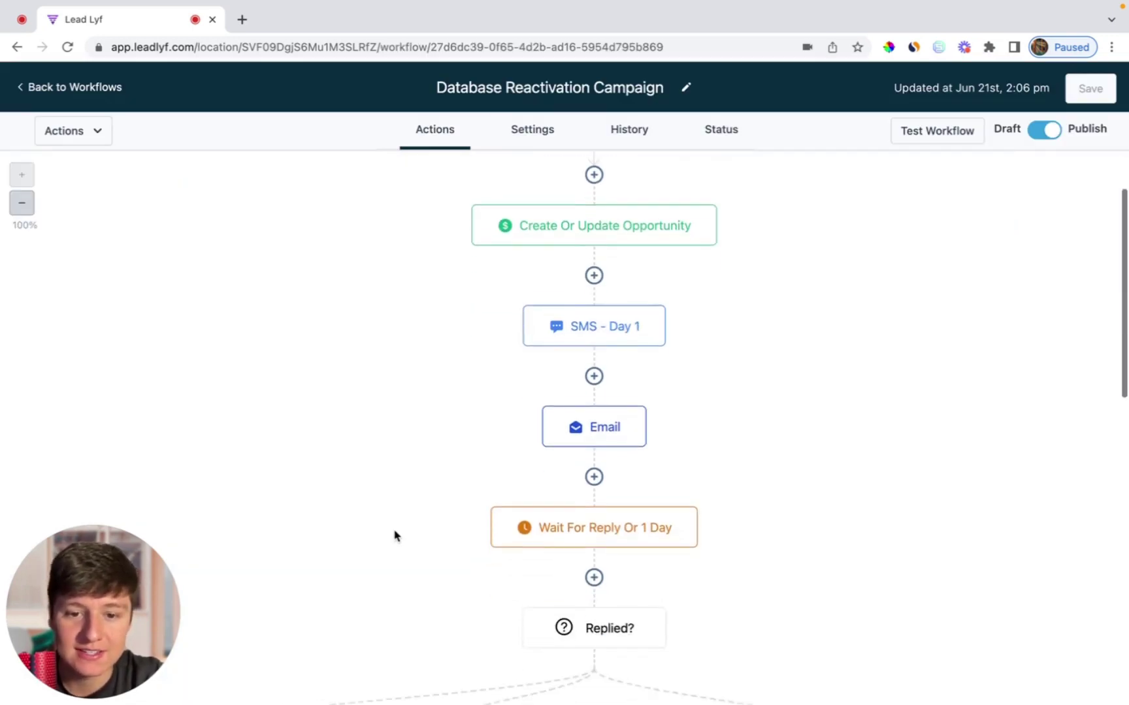
{"action": "scroll", "coordinate": [394, 536], "scroll_direction": "down", "scroll_amount": 3}
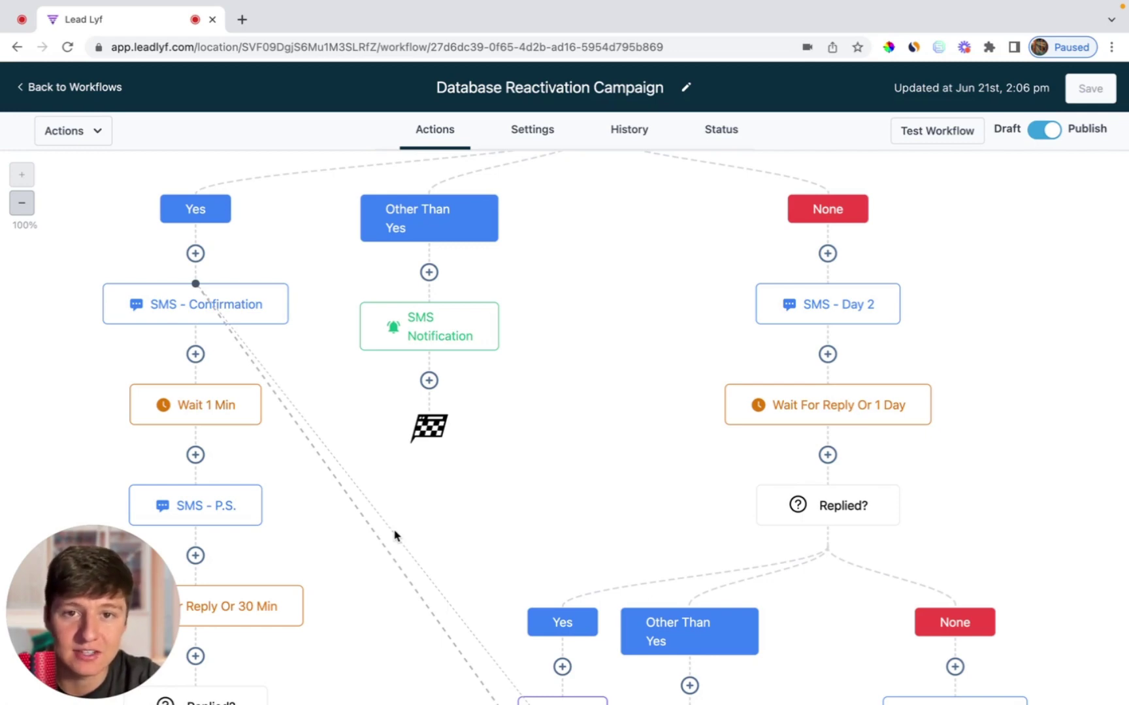
{"action": "scroll", "coordinate": [395, 536], "scroll_direction": "up", "scroll_amount": 15}
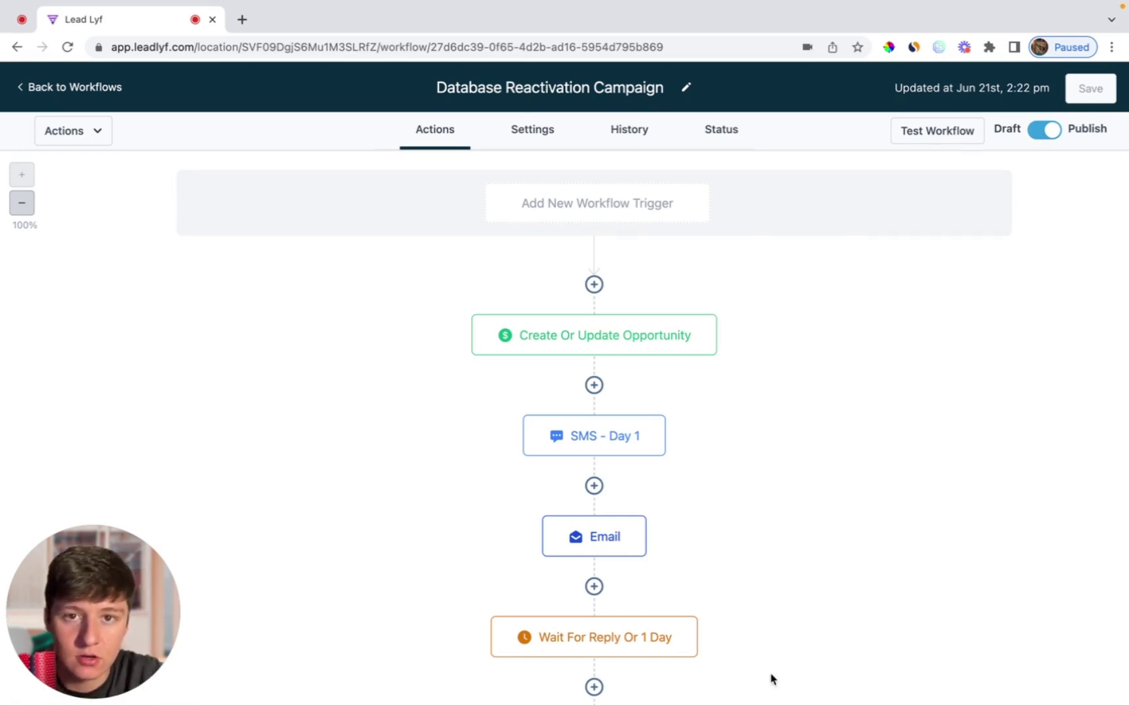
{"action": "left_click", "coordinate": [645, 345]}
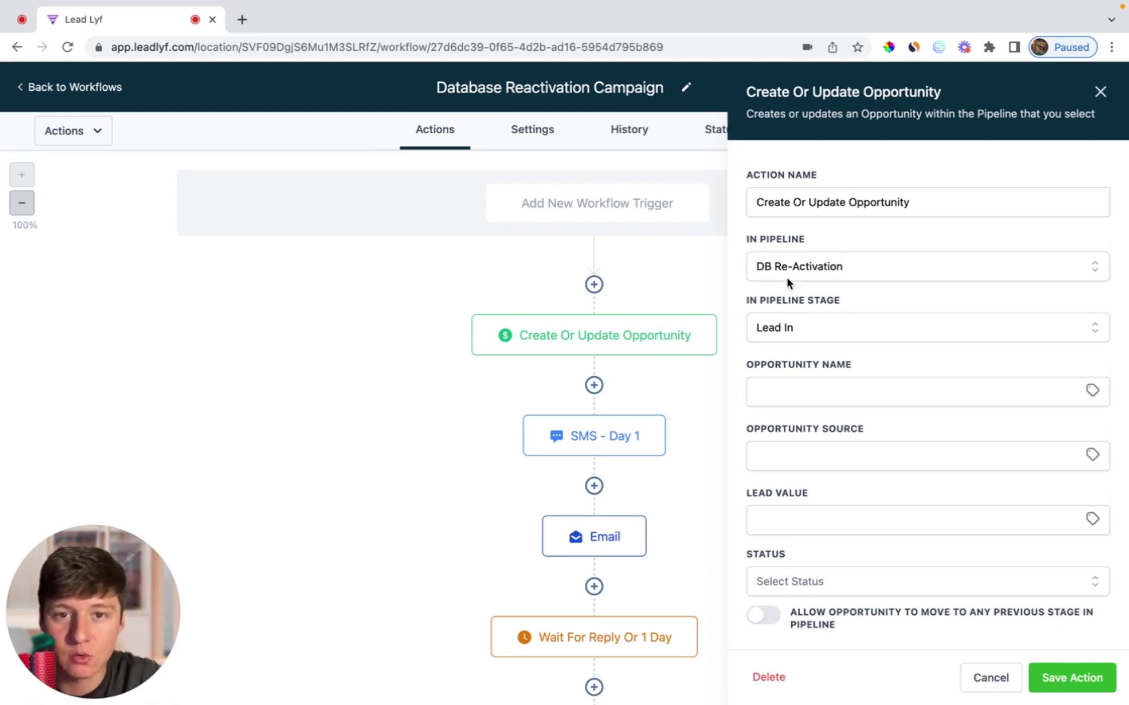
{"action": "left_click", "coordinate": [629, 436]}
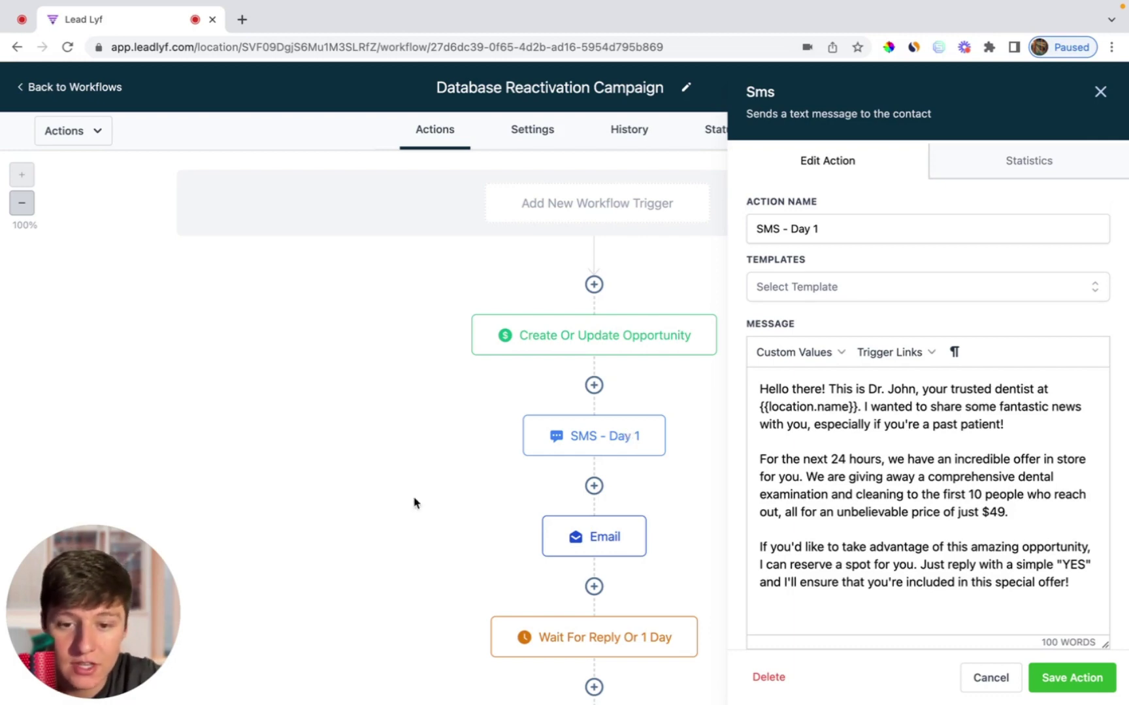
{"action": "scroll", "coordinate": [668, 561], "scroll_direction": "down", "scroll_amount": 2}
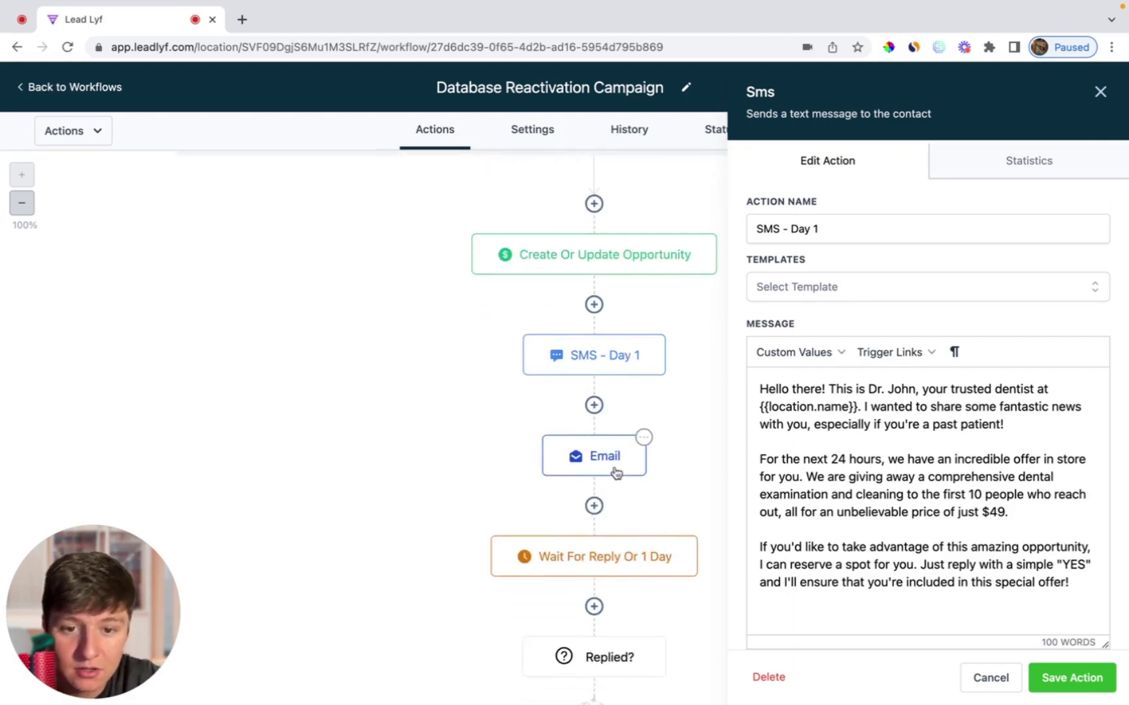
{"action": "left_click", "coordinate": [653, 447]}
{"action": "scroll", "coordinate": [667, 426], "scroll_direction": "down", "scroll_amount": 4}
{"action": "scroll", "coordinate": [624, 269], "scroll_direction": "down", "scroll_amount": 5}
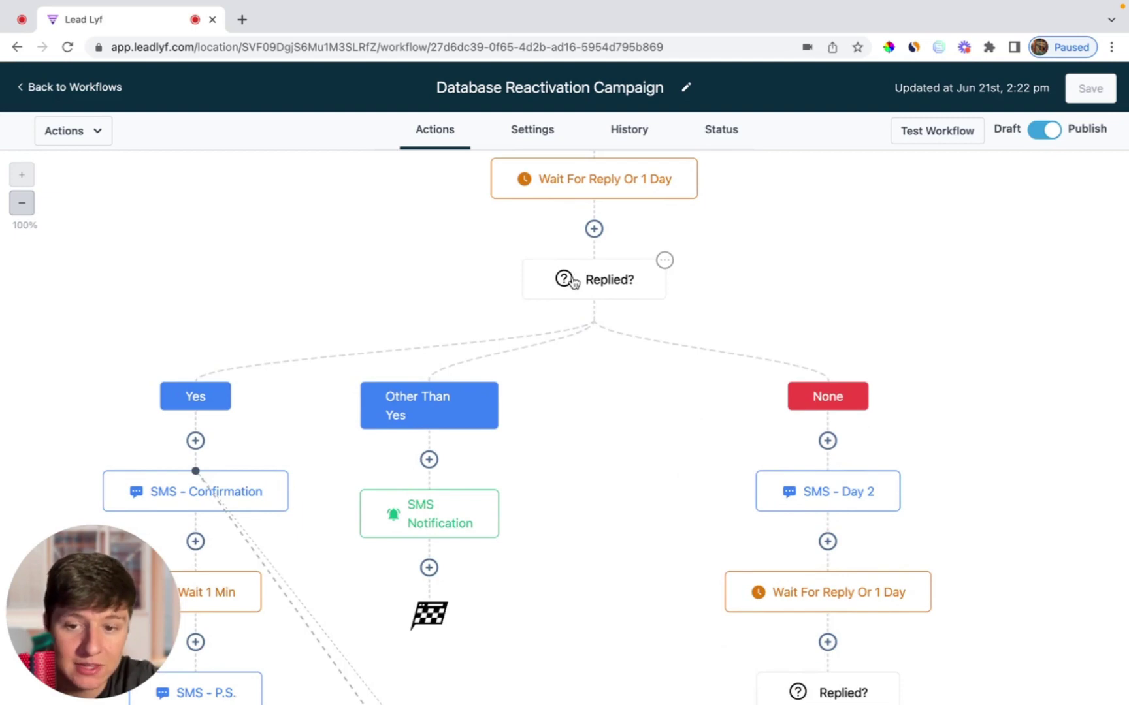
- Scroll through the Workflow List, with Database Reactivation Campaign shown as Published among the other workflows
{"action": "scroll", "coordinate": [662, 256], "scroll_direction": "down", "scroll_amount": 1}
{"action": "scroll", "coordinate": [604, 382], "scroll_direction": "up", "scroll_amount": 2}
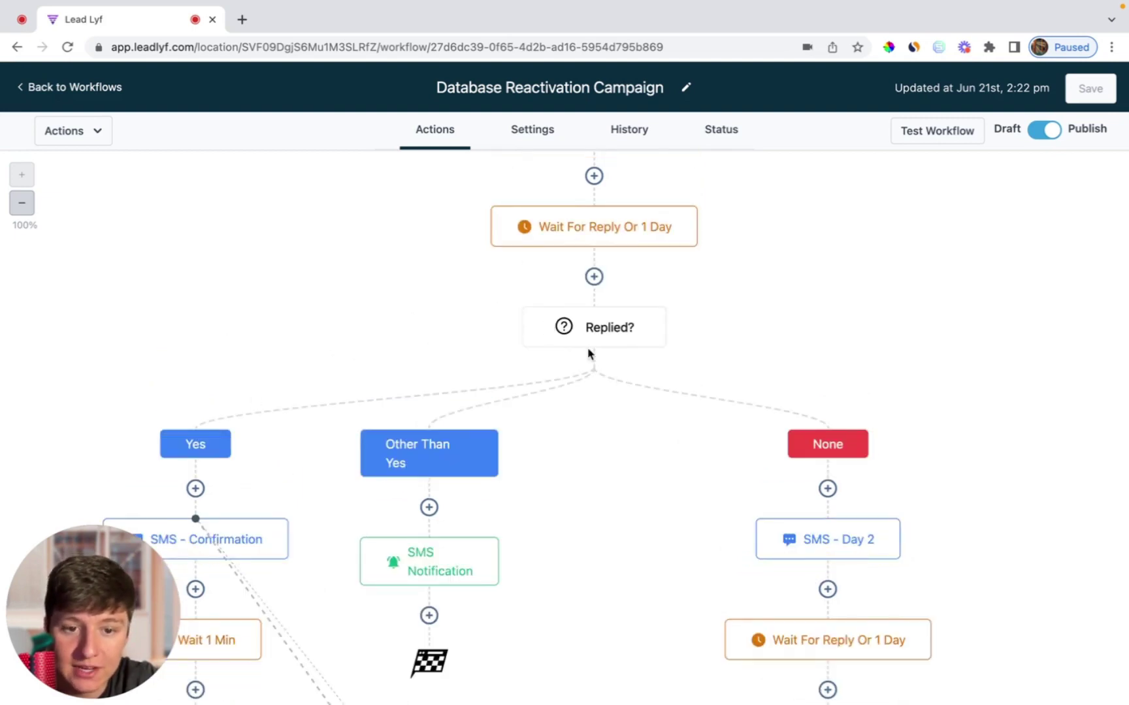
{"action": "scroll", "coordinate": [591, 346], "scroll_direction": "down", "scroll_amount": 4}
{"action": "scroll", "coordinate": [824, 369], "scroll_direction": "down", "scroll_amount": 3}
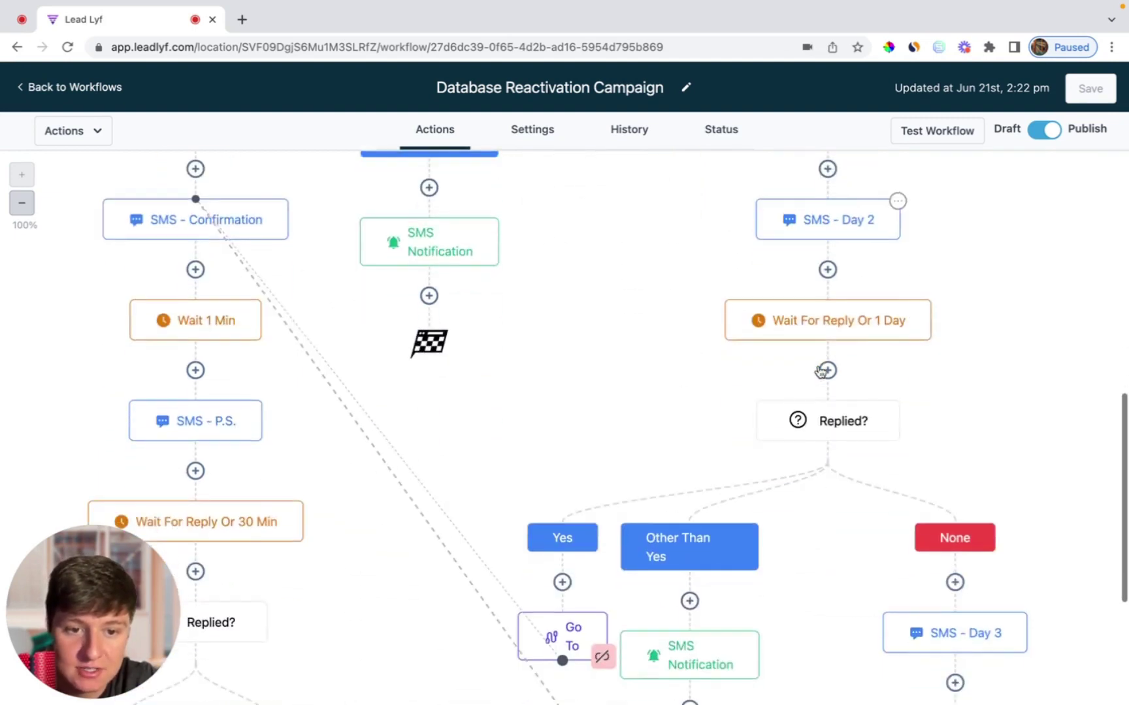
{"action": "scroll", "coordinate": [849, 322], "scroll_direction": "down", "scroll_amount": 2}
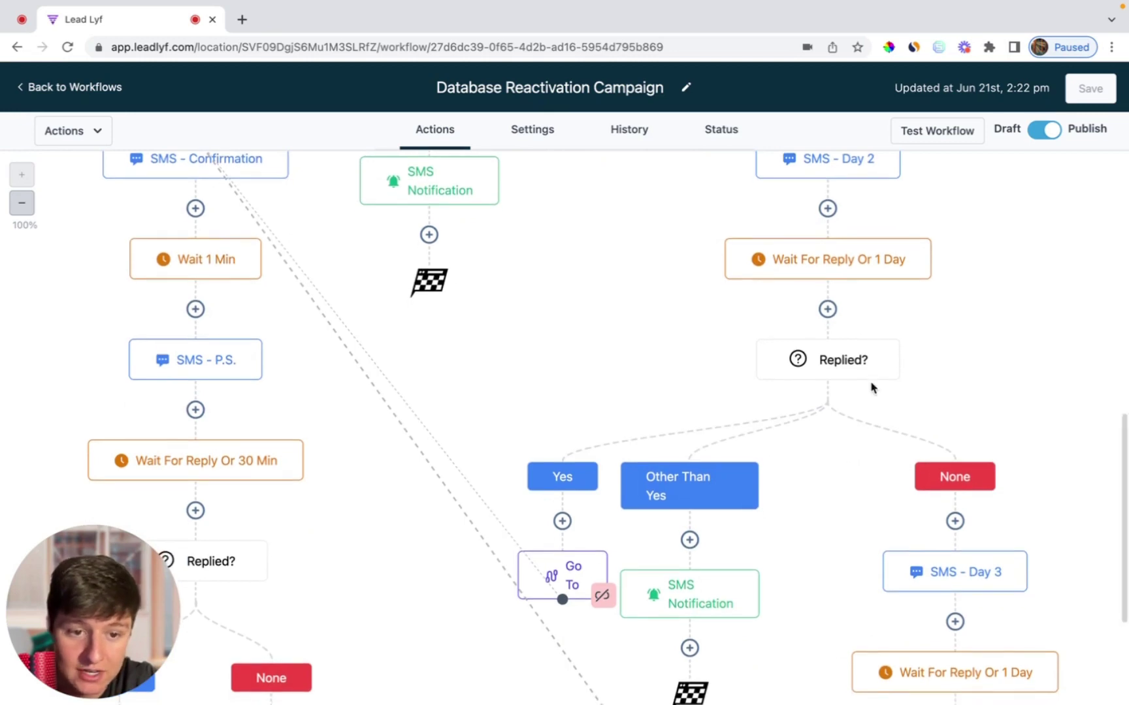
{"action": "scroll", "coordinate": [869, 385], "scroll_direction": "down", "scroll_amount": 8}
{"action": "scroll", "coordinate": [923, 429], "scroll_direction": "down", "scroll_amount": 2}
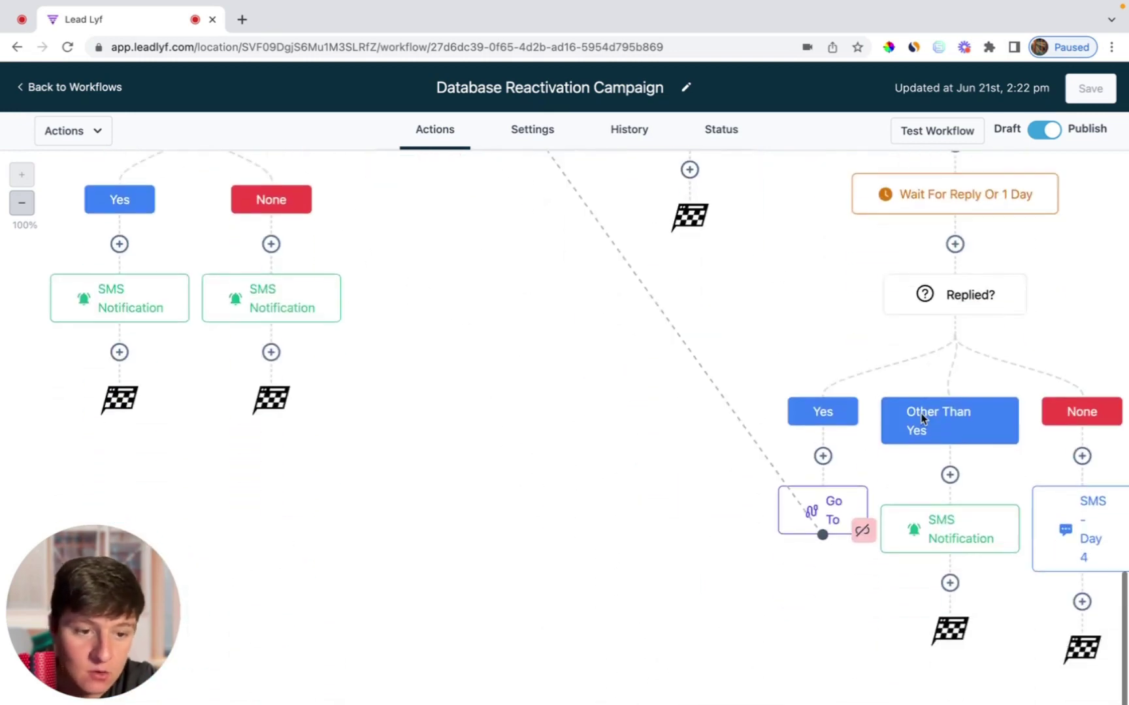
{"action": "scroll", "coordinate": [595, 358], "scroll_direction": "up", "scroll_amount": 15}
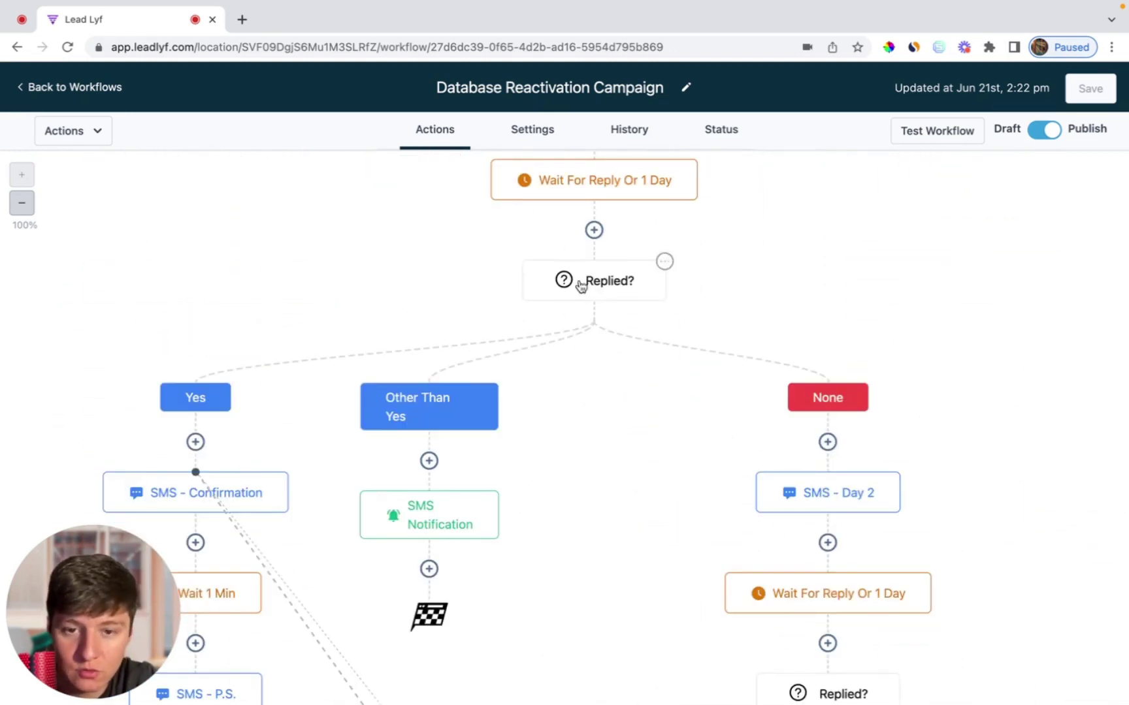
{"action": "scroll", "coordinate": [277, 328], "scroll_direction": "down", "scroll_amount": 2}
{"action": "scroll", "coordinate": [220, 444], "scroll_direction": "down", "scroll_amount": 7}
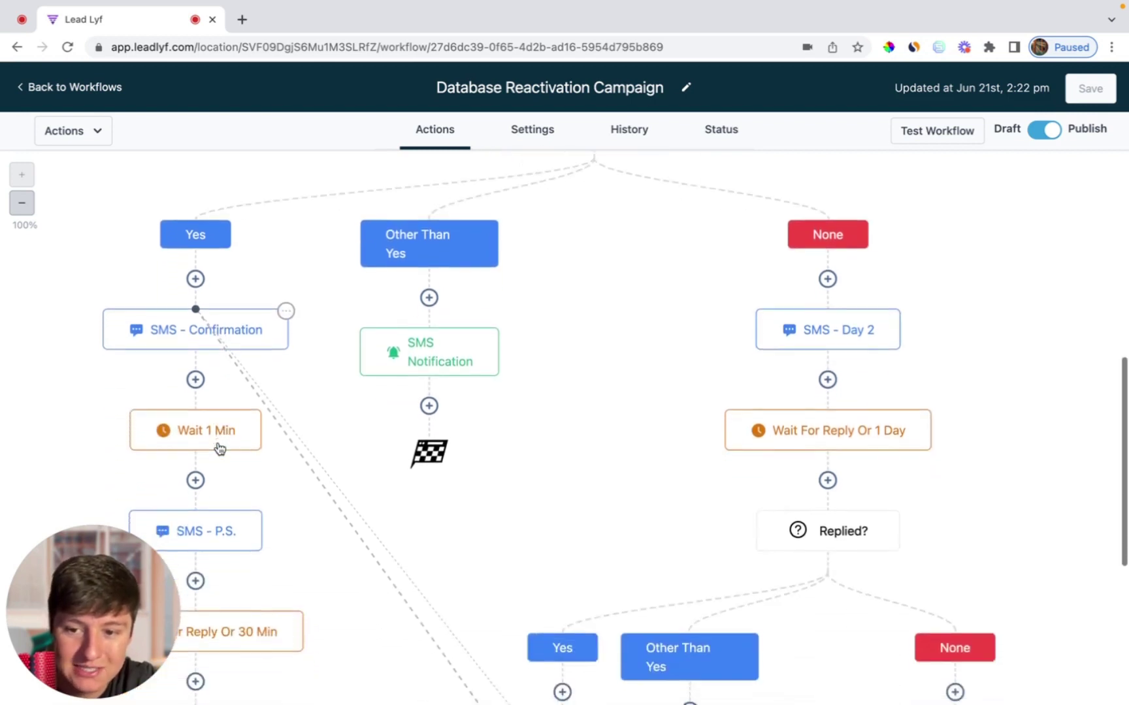
{"action": "scroll", "coordinate": [220, 433], "scroll_direction": "down", "scroll_amount": 5}
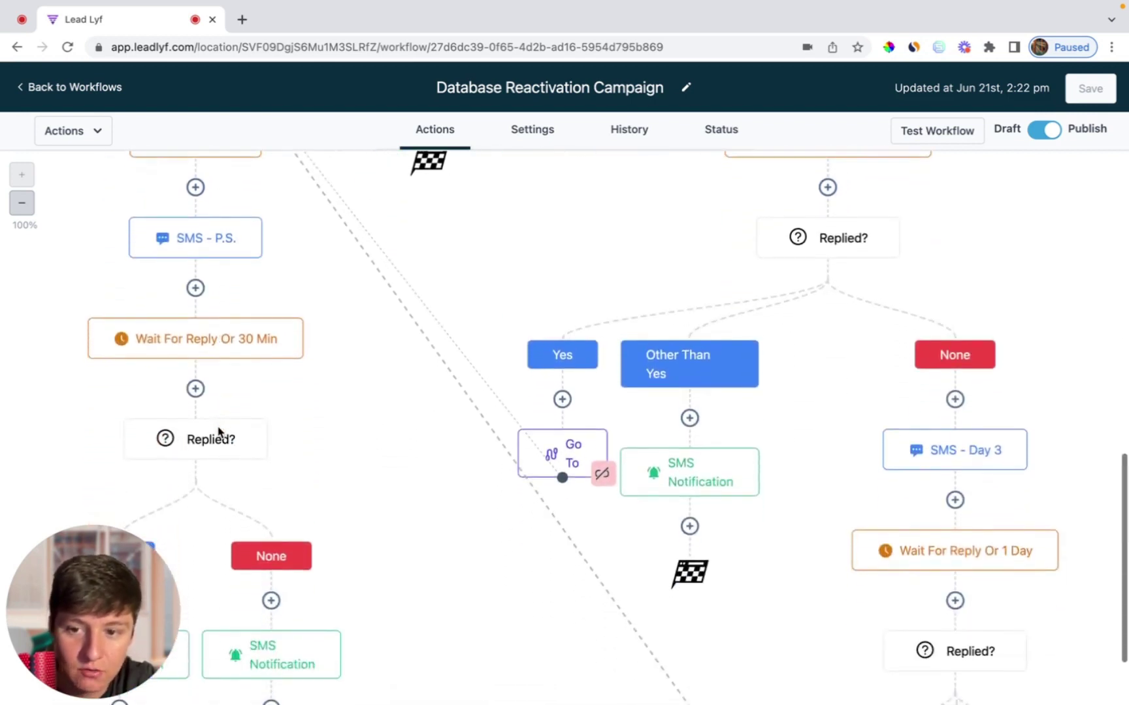
{"action": "scroll", "coordinate": [219, 428], "scroll_direction": "up", "scroll_amount": 13}
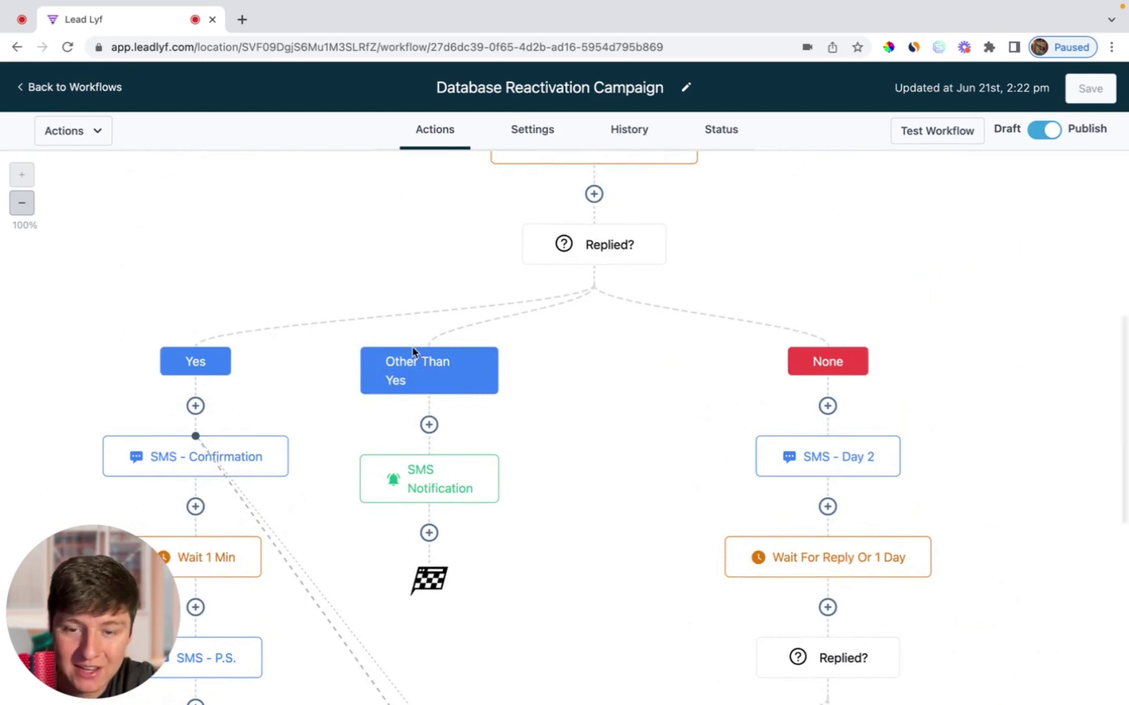
{"action": "mouse_move", "coordinate": [451, 480]}
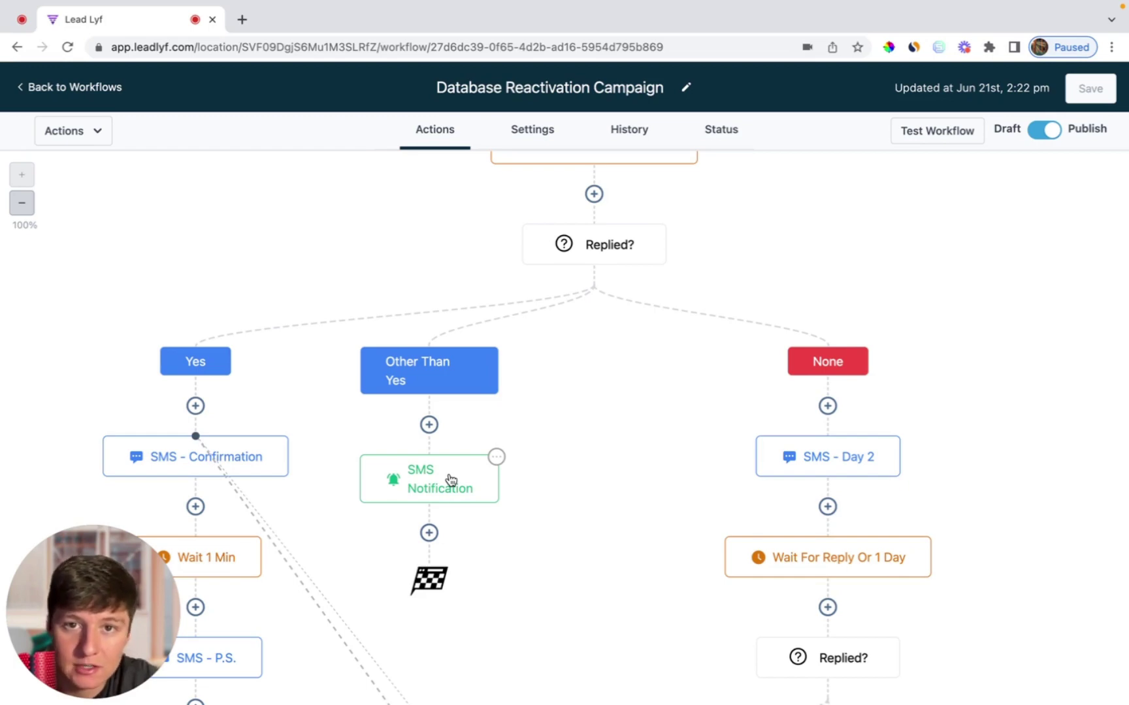
{"action": "scroll", "coordinate": [716, 625], "scroll_direction": "up", "scroll_amount": 5}
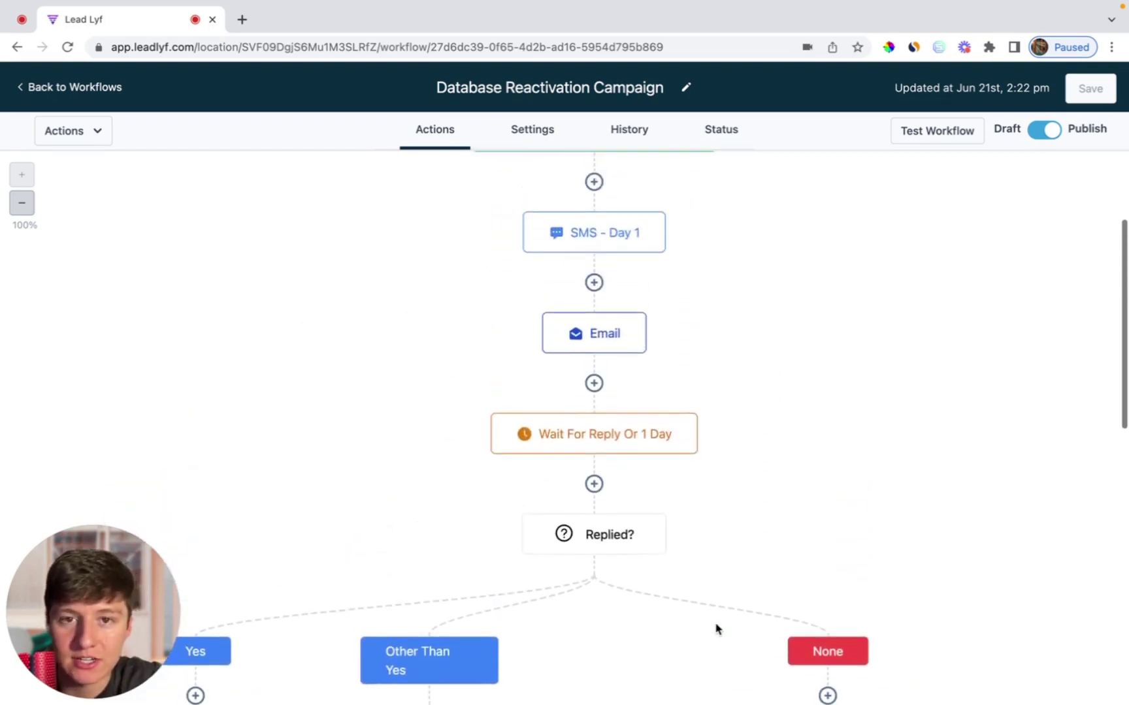
{"action": "scroll", "coordinate": [715, 628], "scroll_direction": "up", "scroll_amount": 3}
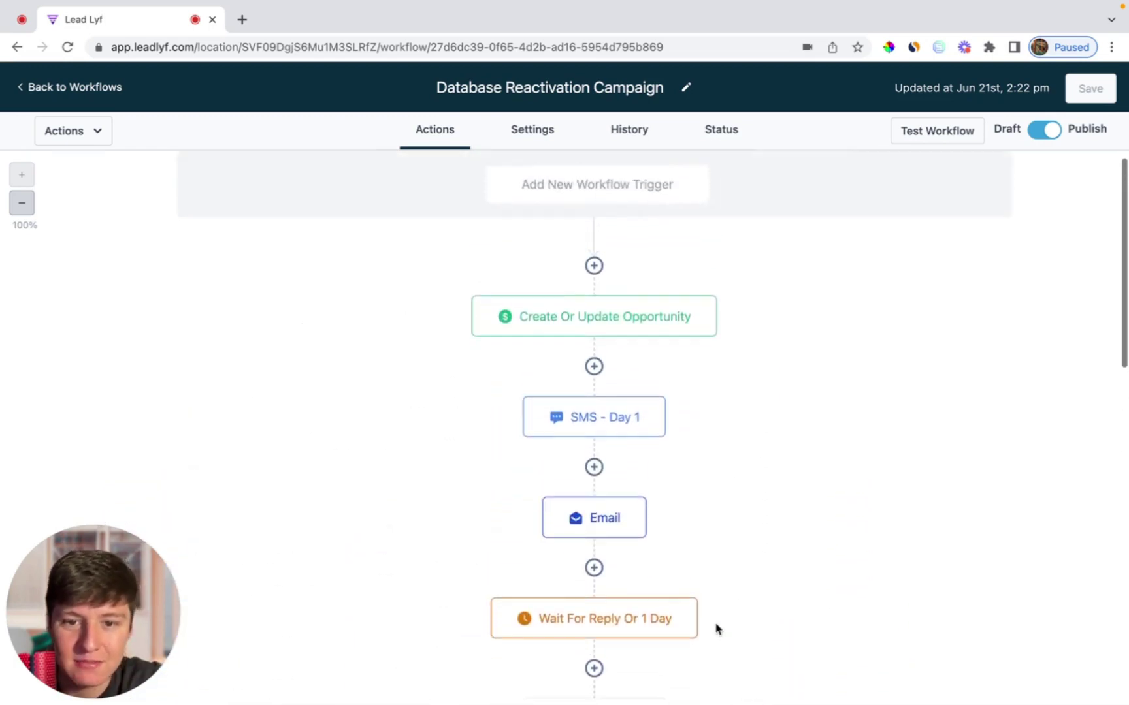
{"action": "scroll", "coordinate": [715, 628], "scroll_direction": "down", "scroll_amount": 6}
{"action": "scroll", "coordinate": [715, 628], "scroll_direction": "down", "scroll_amount": 4}
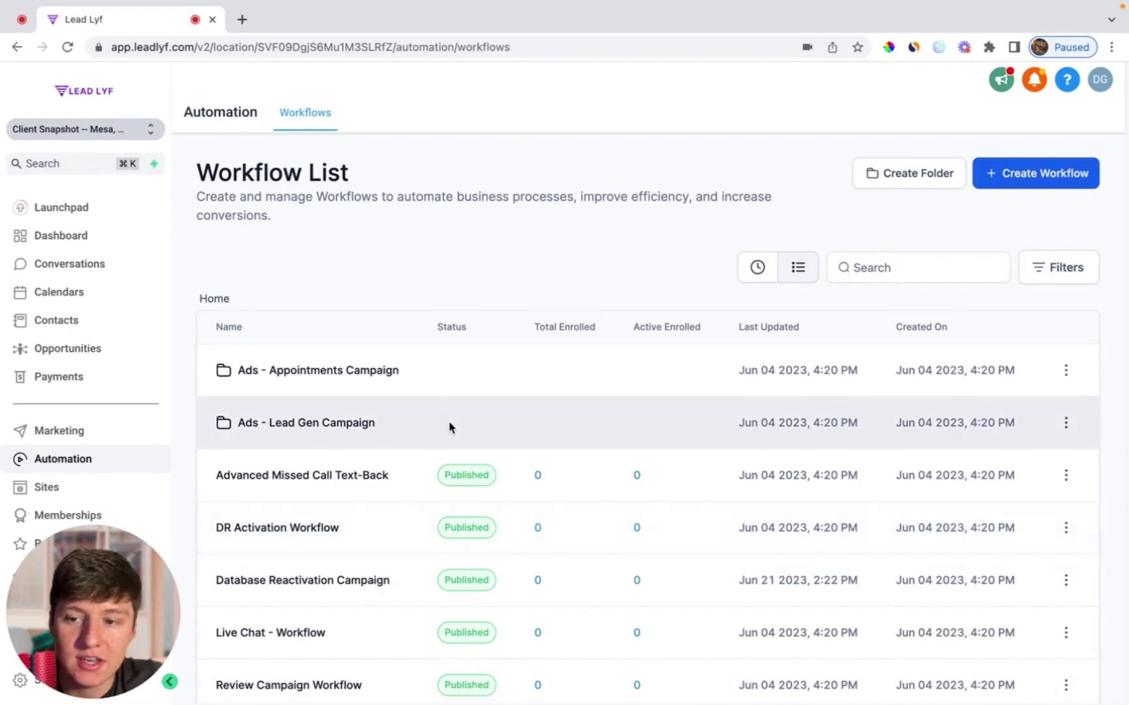
- Show the Contacts list of all 8 records, dismissing the Import Contacts dialog without uploading
{"action": "left_click", "coordinate": [106, 323]}
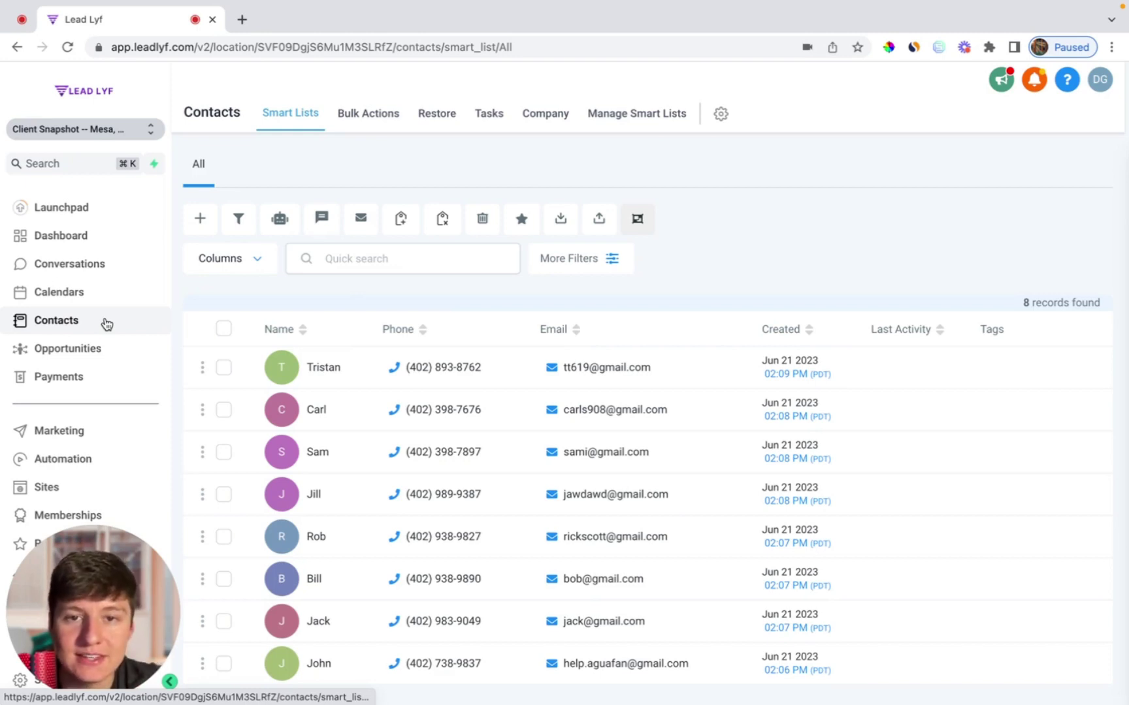
{"action": "left_click", "coordinate": [599, 221]}
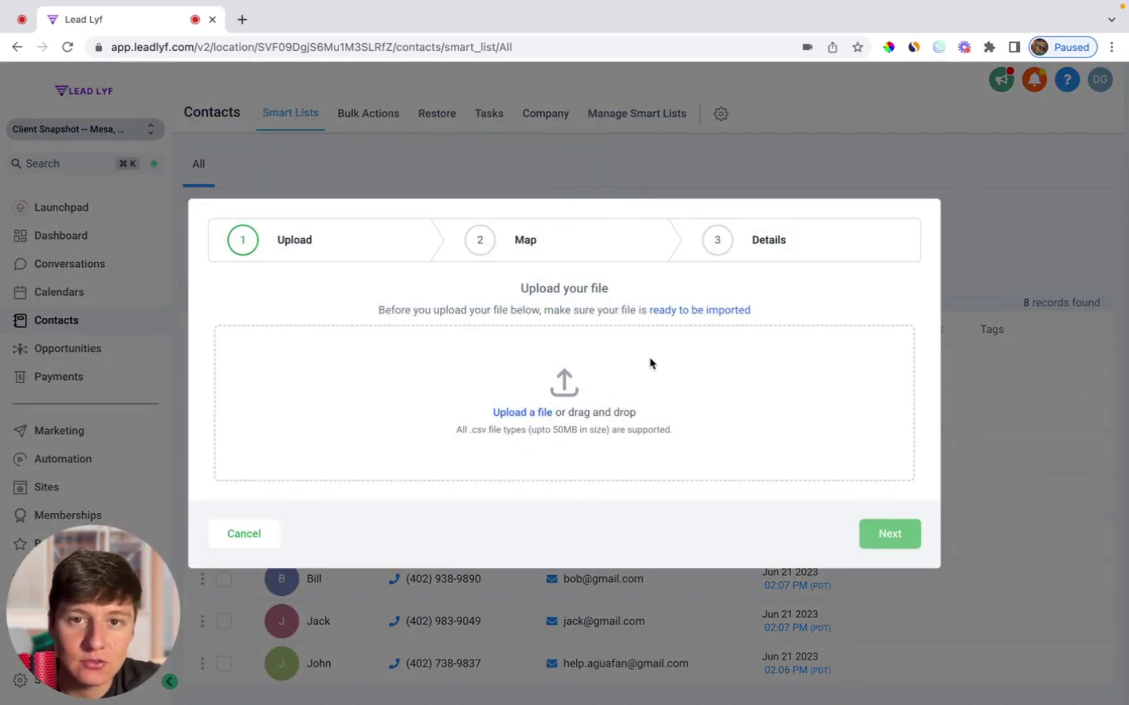
{"action": "key", "text": "Escape"}
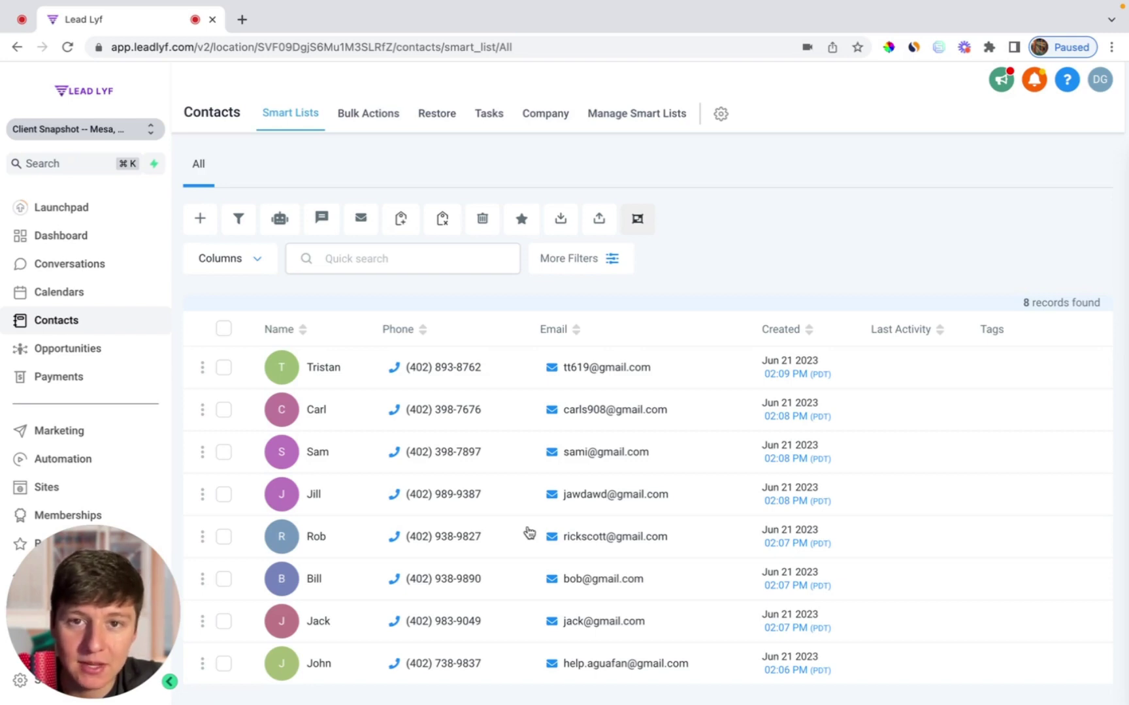
- Select all eight contacts and choose the Database Reactivation Campaign workflow to add them to
{"action": "left_click", "coordinate": [224, 330]}
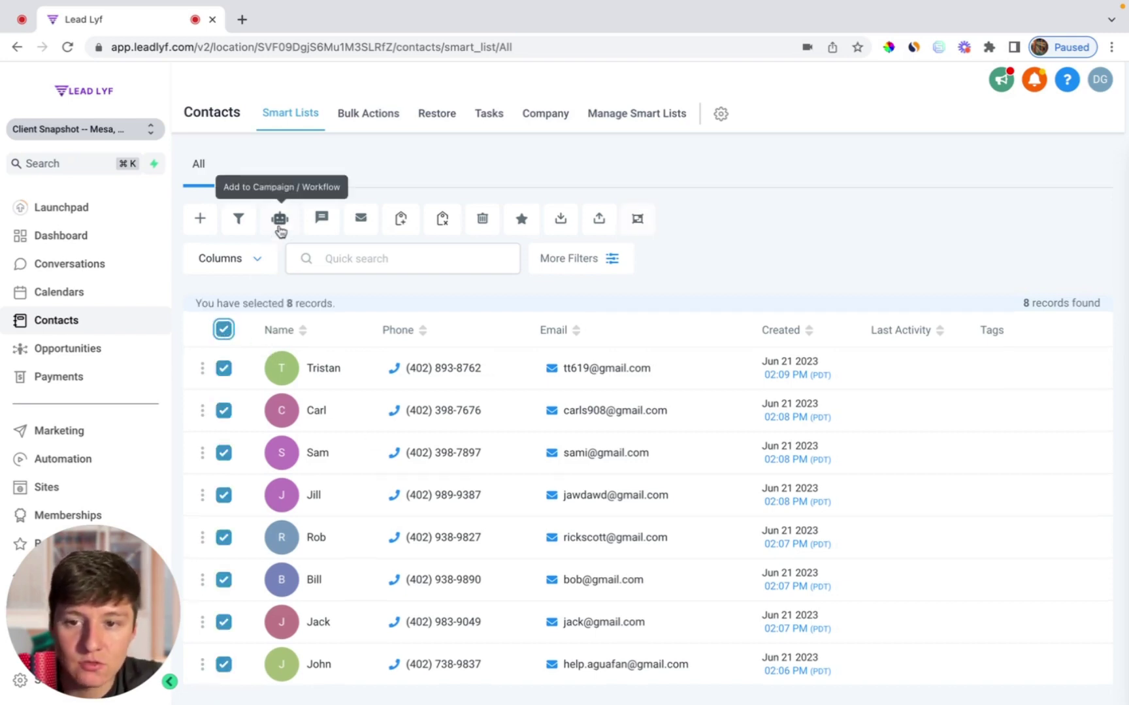
{"action": "left_click", "coordinate": [279, 219]}
{"action": "left_click", "coordinate": [725, 370]}
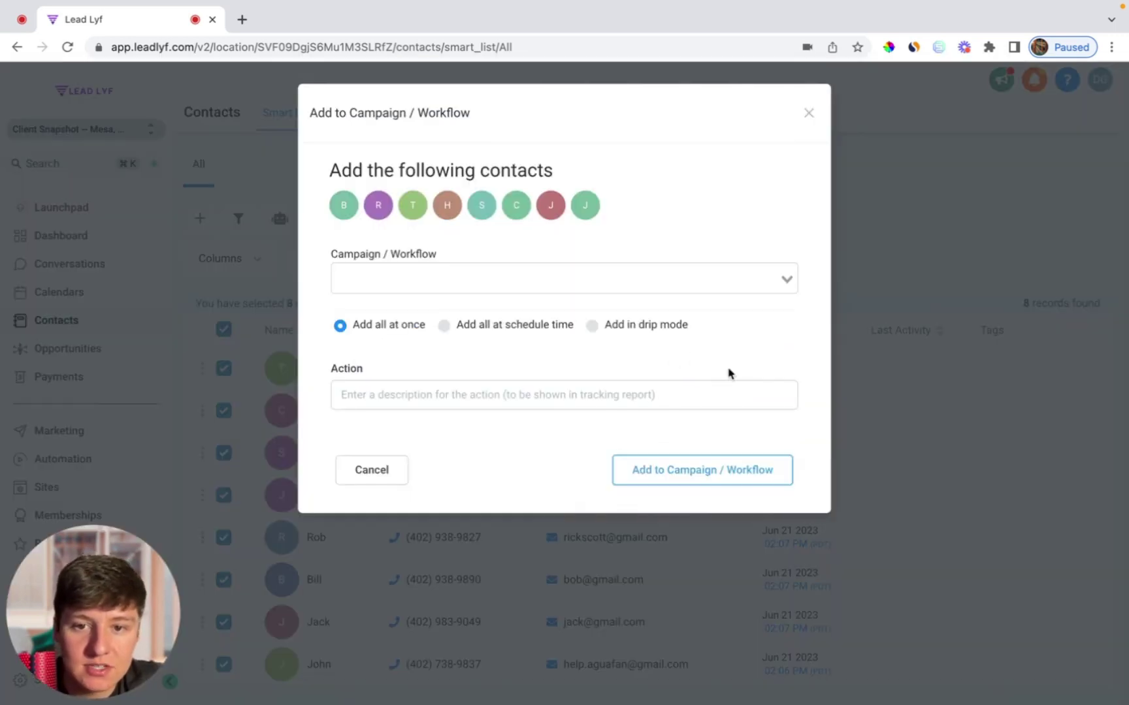
{"action": "left_click", "coordinate": [661, 281]}
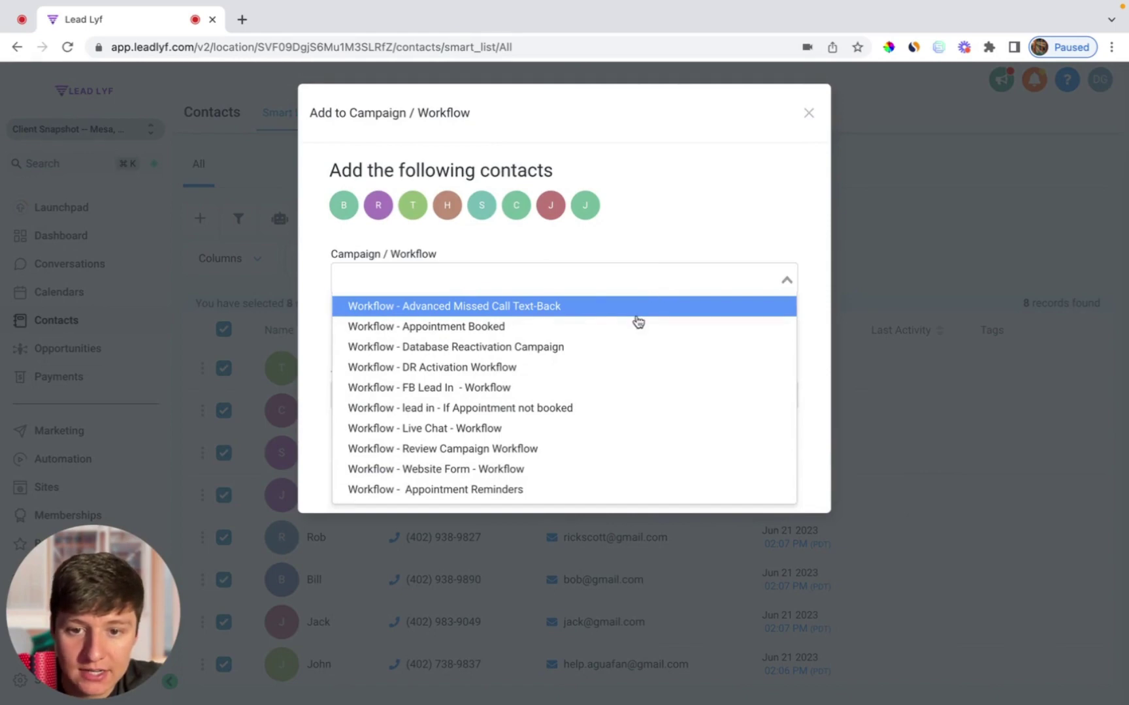
{"action": "left_click", "coordinate": [625, 356]}
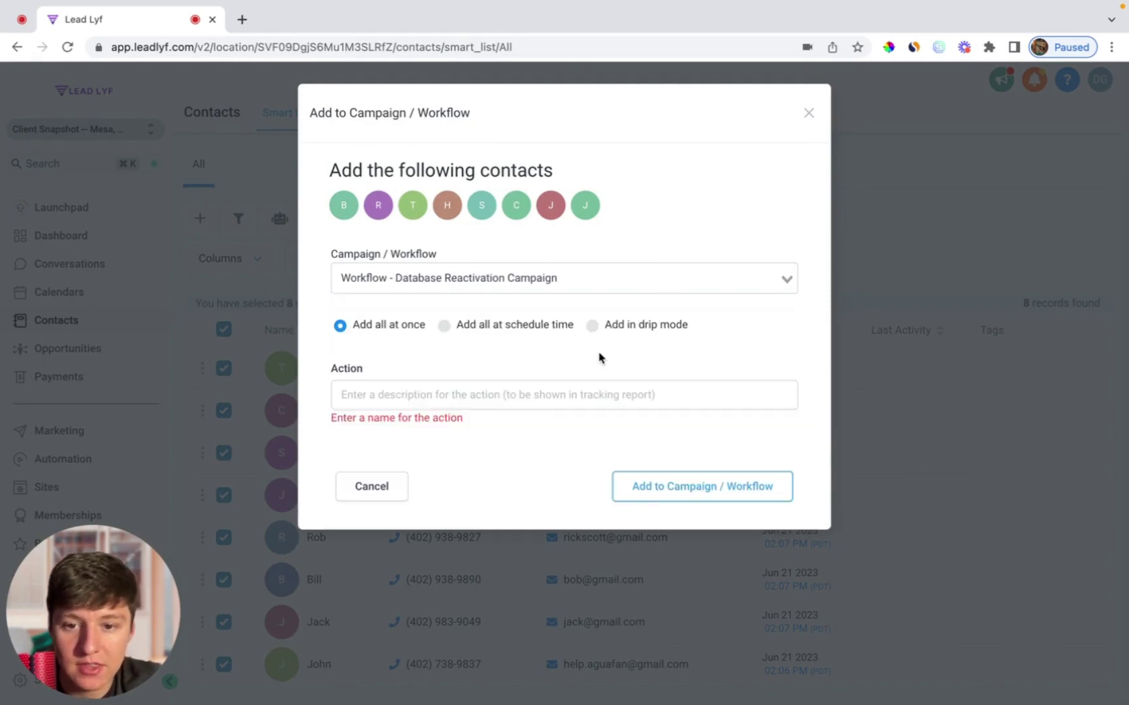
- Name the action 'DR Campaign', keep Add all at once, and submit the enrollment
{"action": "left_click", "coordinate": [526, 392]}
{"action": "type", "text": "DR Campaign"}
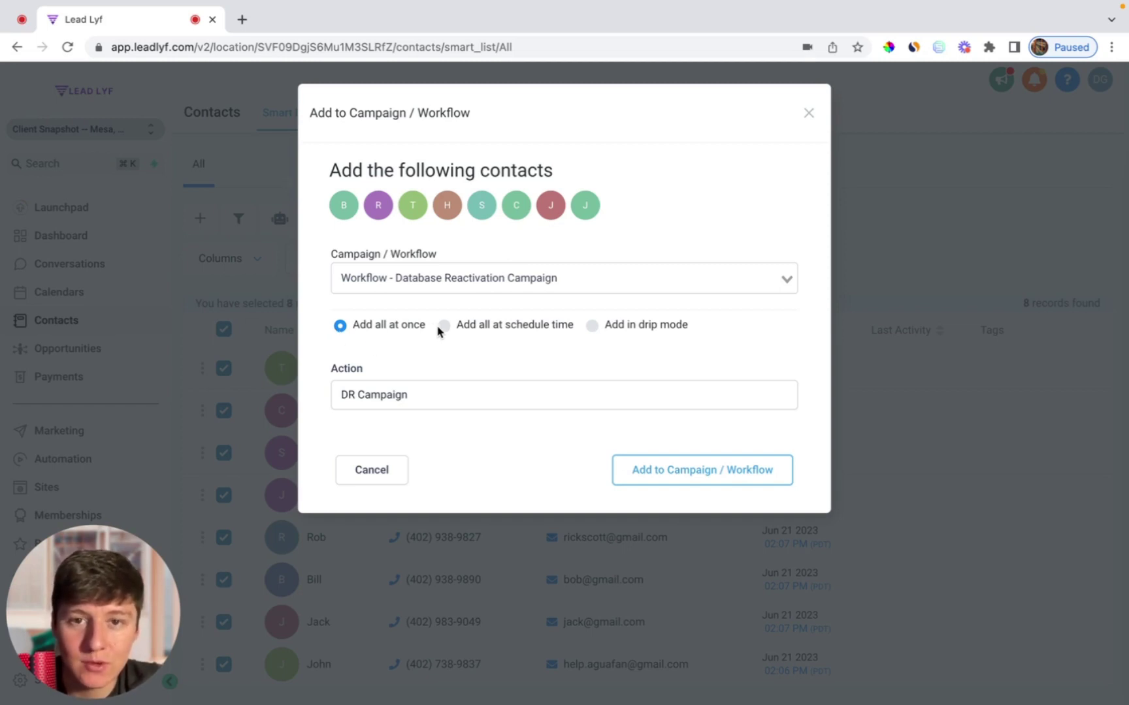
{"action": "left_click", "coordinate": [592, 327]}
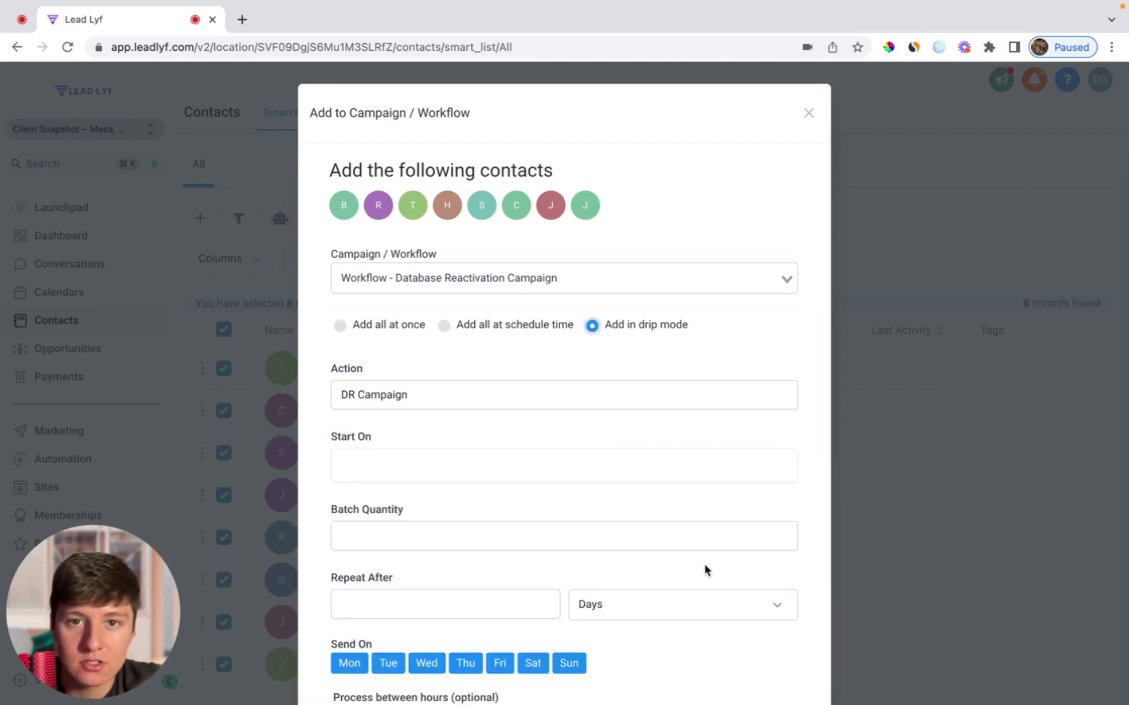
{"action": "left_click", "coordinate": [339, 326]}
{"action": "left_click", "coordinate": [663, 481]}
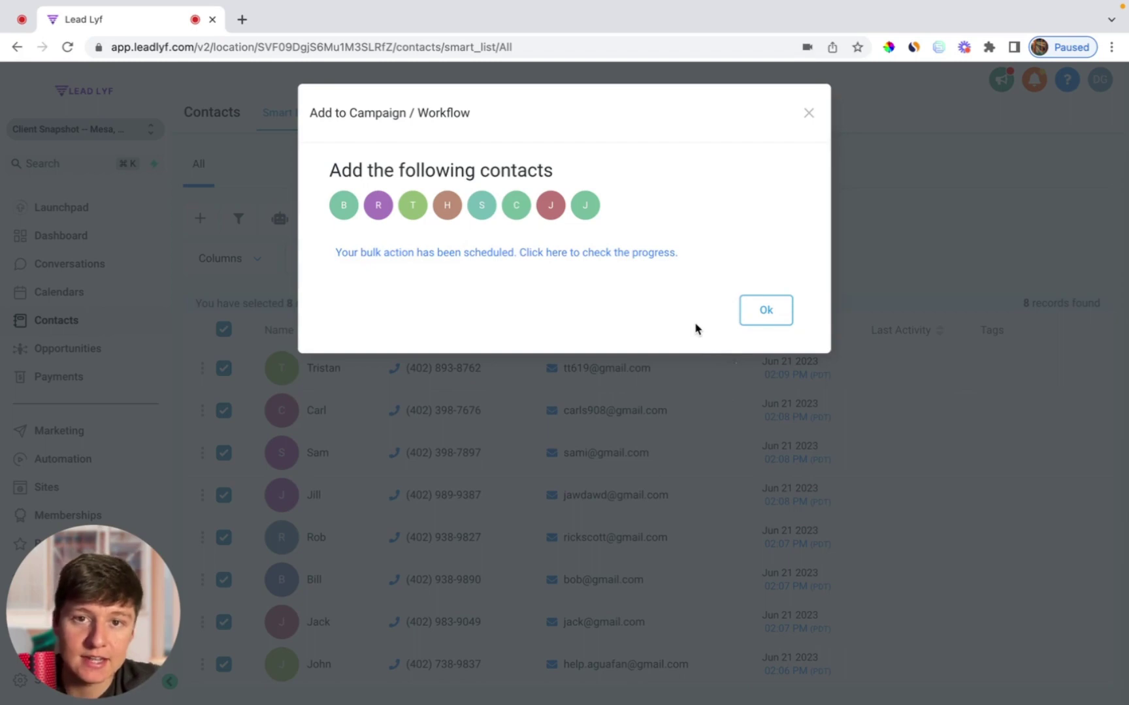
- Acknowledge the scheduled bulk action and confirm the workflow list shows Total Enrolled 8
{"action": "left_click", "coordinate": [751, 303]}
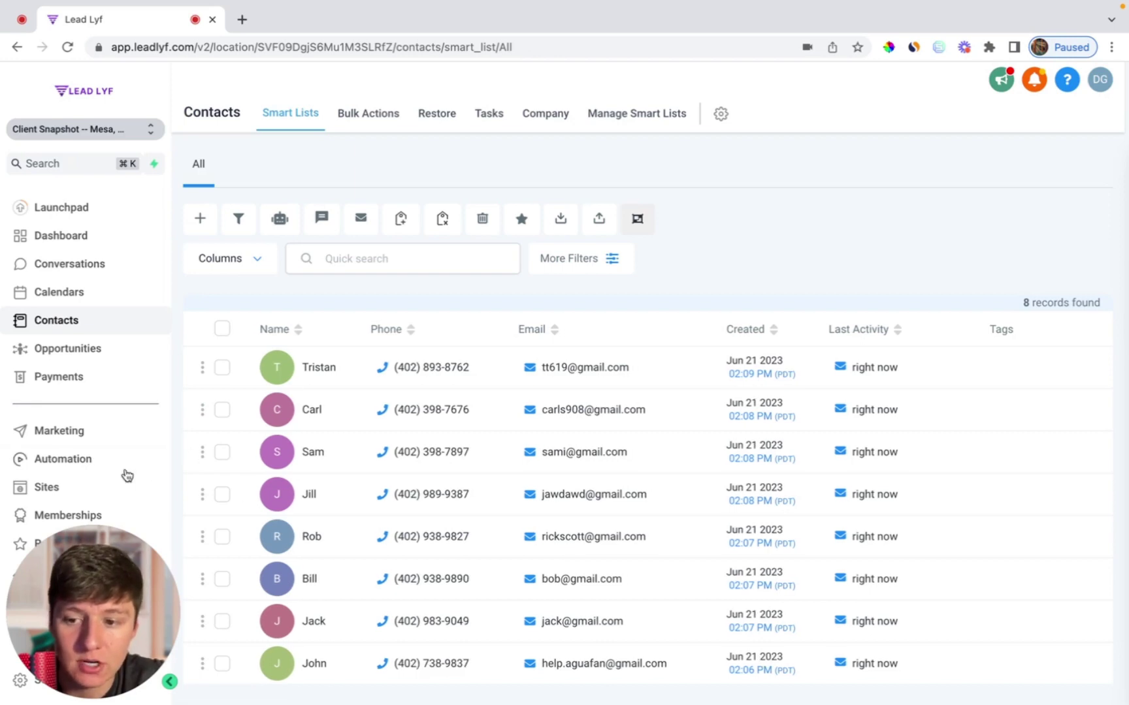
{"action": "left_click", "coordinate": [96, 468]}
{"action": "scroll", "coordinate": [227, 541], "scroll_direction": "down", "scroll_amount": 1}
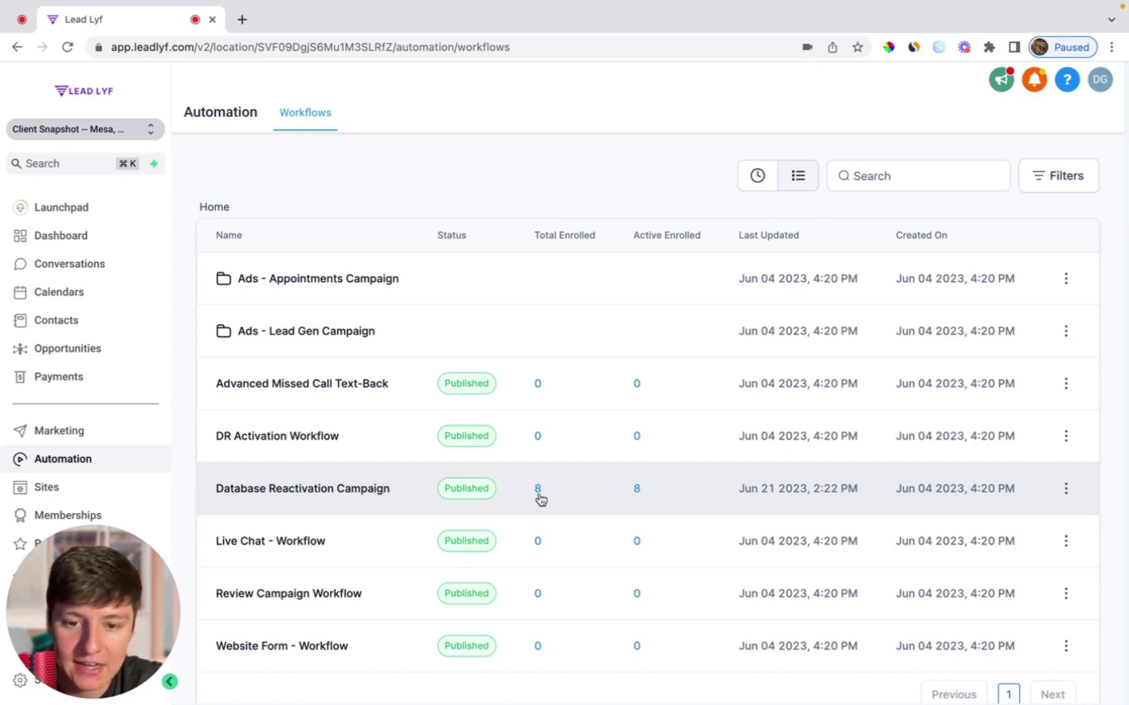
- Open Database Reactivation Campaign and check all 8 contacts wait at the Wait For Reply Or 1 Day step
{"action": "left_click", "coordinate": [358, 494]}
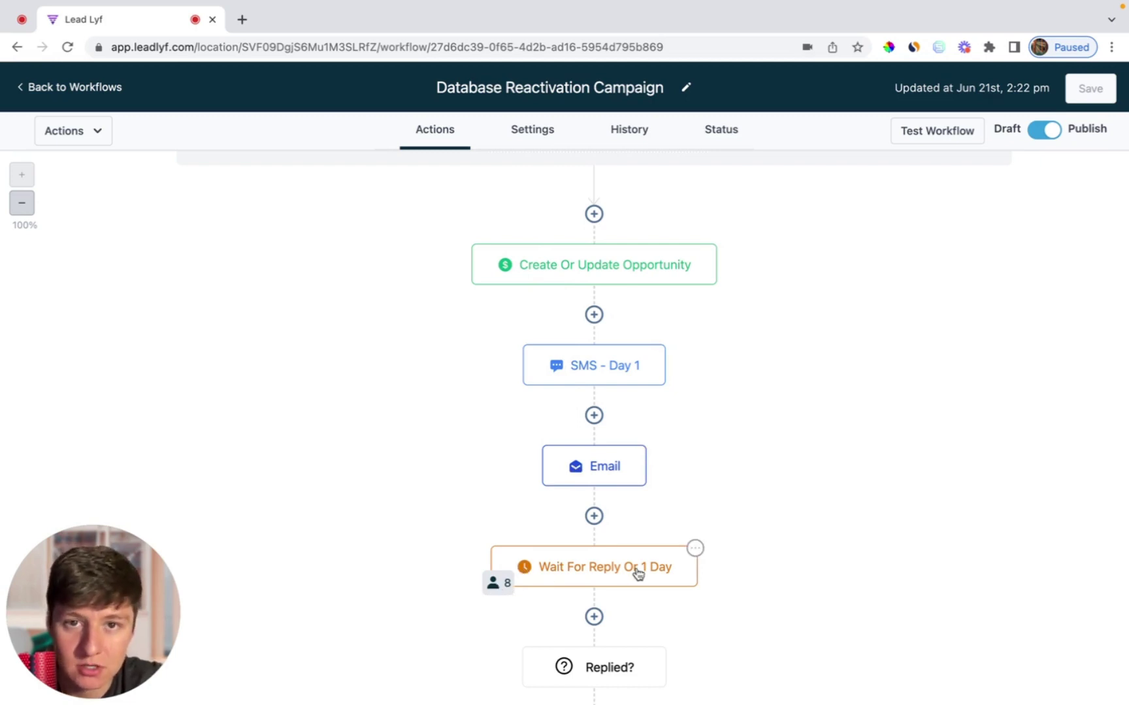
{"action": "scroll", "coordinate": [638, 573], "scroll_direction": "down", "scroll_amount": 3}
{"action": "scroll", "coordinate": [638, 574], "scroll_direction": "down", "scroll_amount": 3}
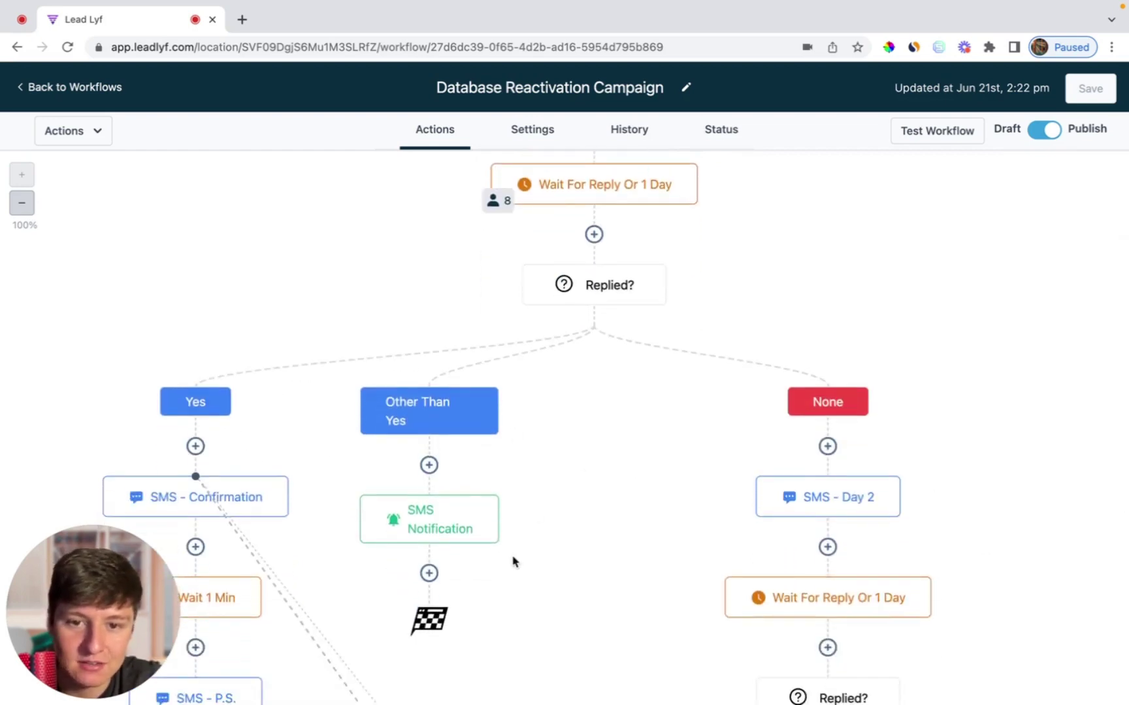
{"action": "scroll", "coordinate": [513, 555], "scroll_direction": "down", "scroll_amount": 5}
{"action": "scroll", "coordinate": [806, 591], "scroll_direction": "up", "scroll_amount": 10}
{"action": "scroll", "coordinate": [806, 592], "scroll_direction": "up", "scroll_amount": 3}
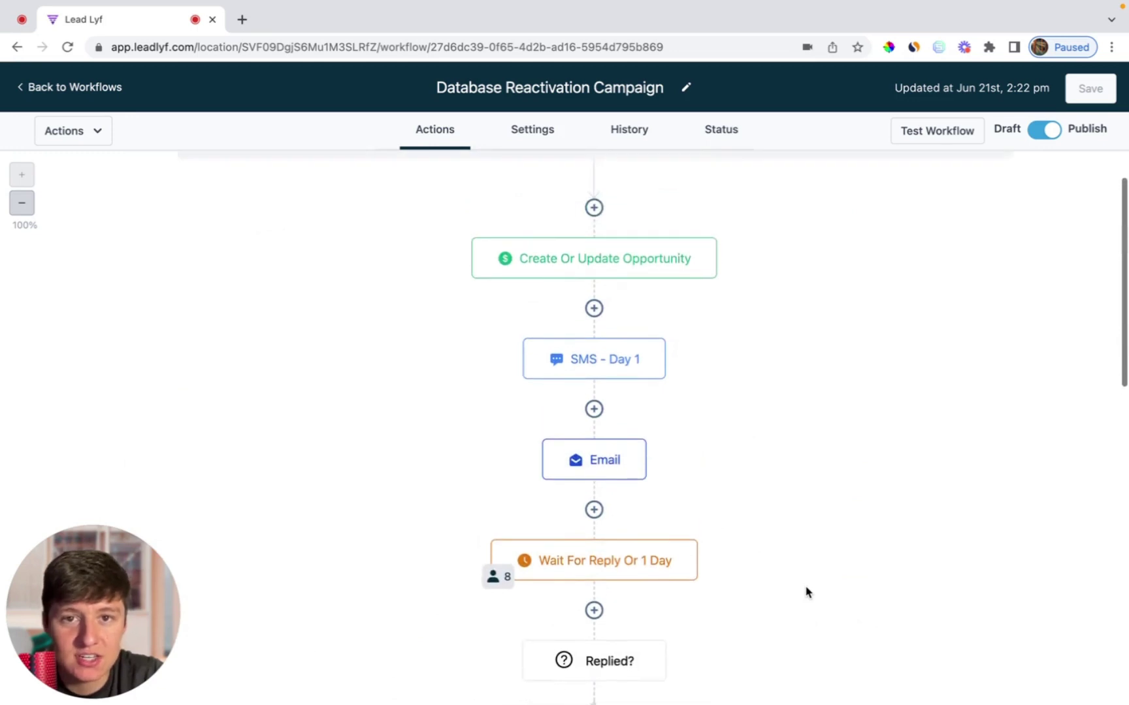